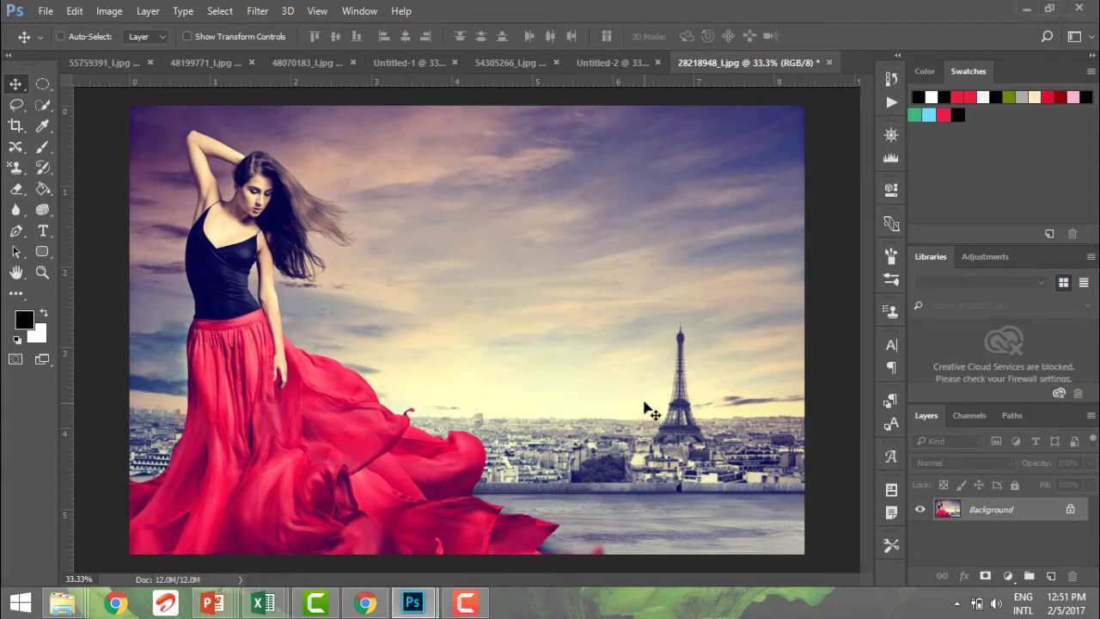
# Step: Duplicate the photo to Layer 1, shift it right to reveal a narrow strip, and lock its position
pyautogui.hotkey('ctrl', 'j')
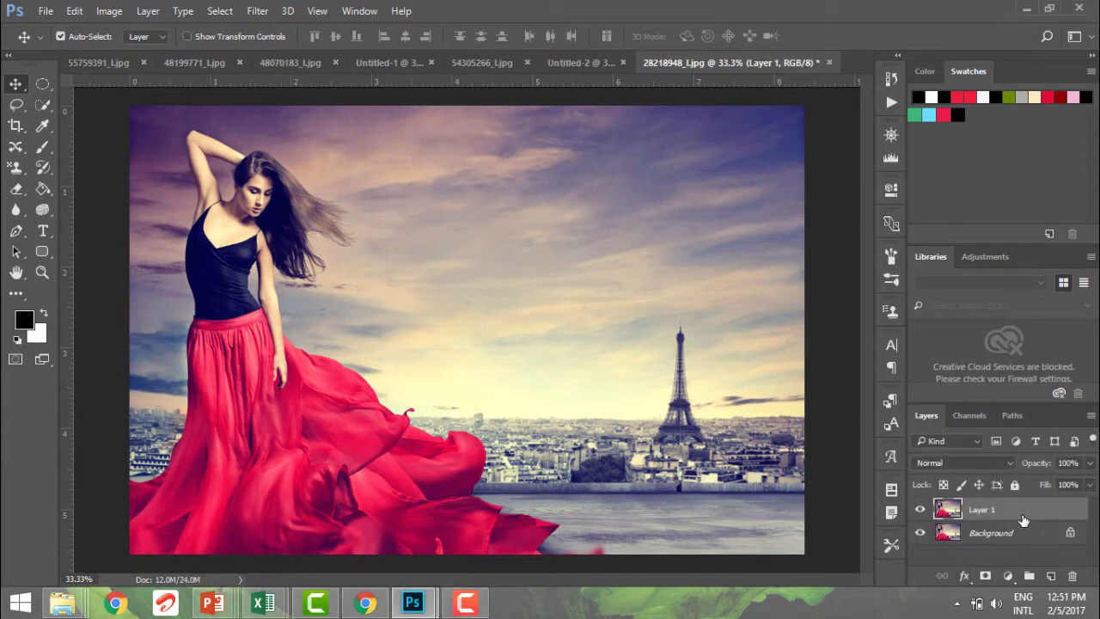
pyautogui.moveTo(663, 396); pyautogui.dragTo(739, 391)
pyautogui.moveTo(743, 430); pyautogui.dragTo(835, 397)
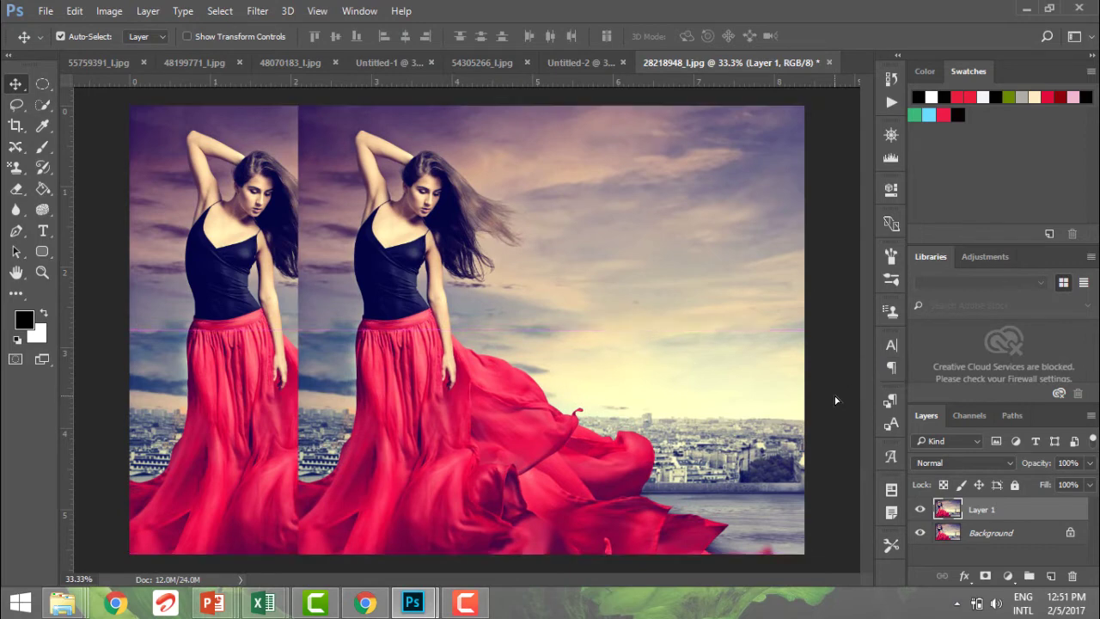
pyautogui.click(987, 511)
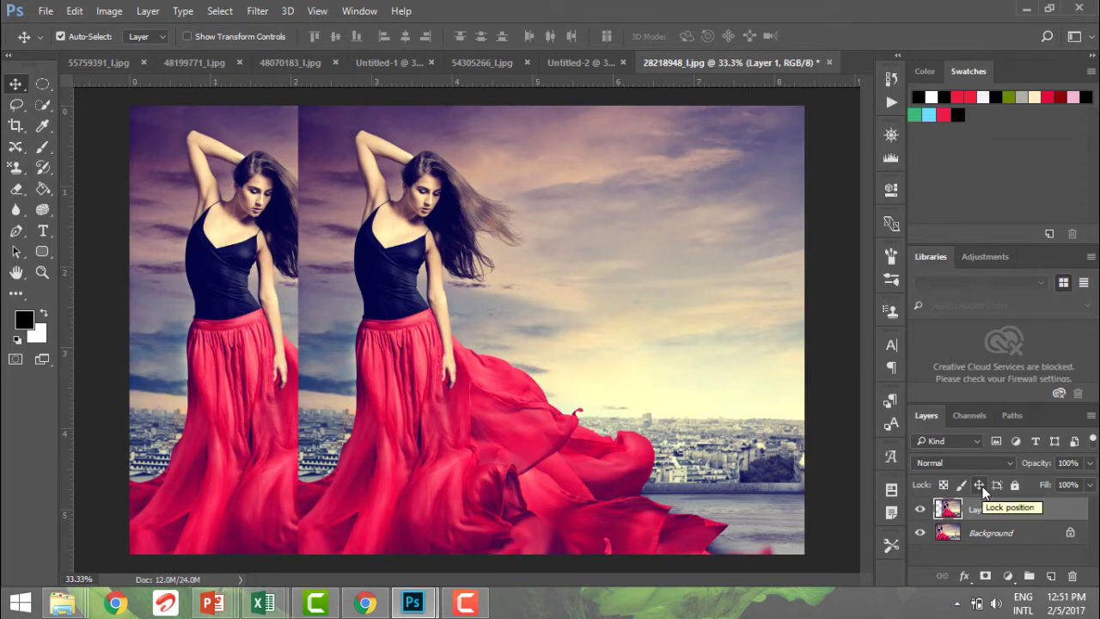
pyautogui.moveTo(630, 385); pyautogui.dragTo(601, 361)
pyautogui.moveTo(511, 342); pyautogui.dragTo(512, 412)
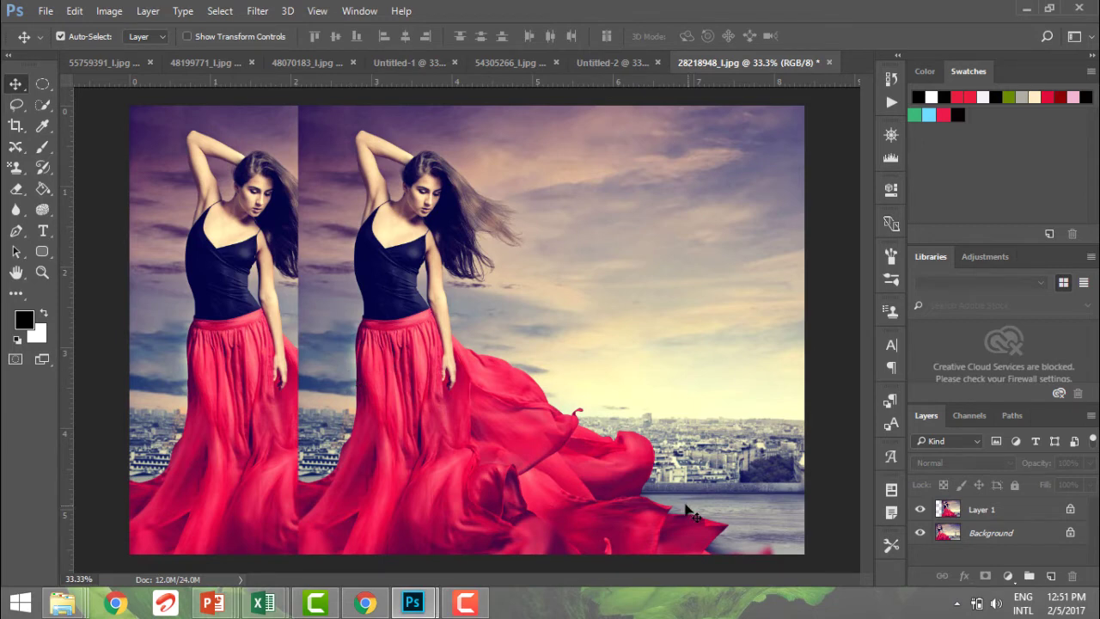
# Step: Nudge Layer 1 slightly left, then add copies shifted right as third and fourth strips
pyautogui.doubleClick(1076, 512)
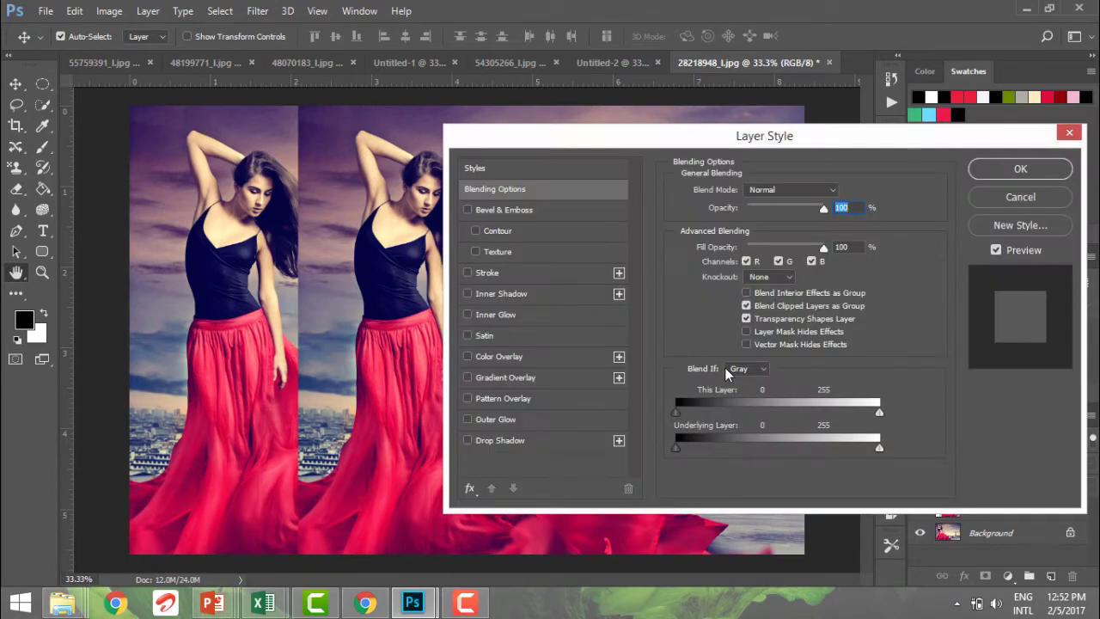
pyautogui.click(992, 172)
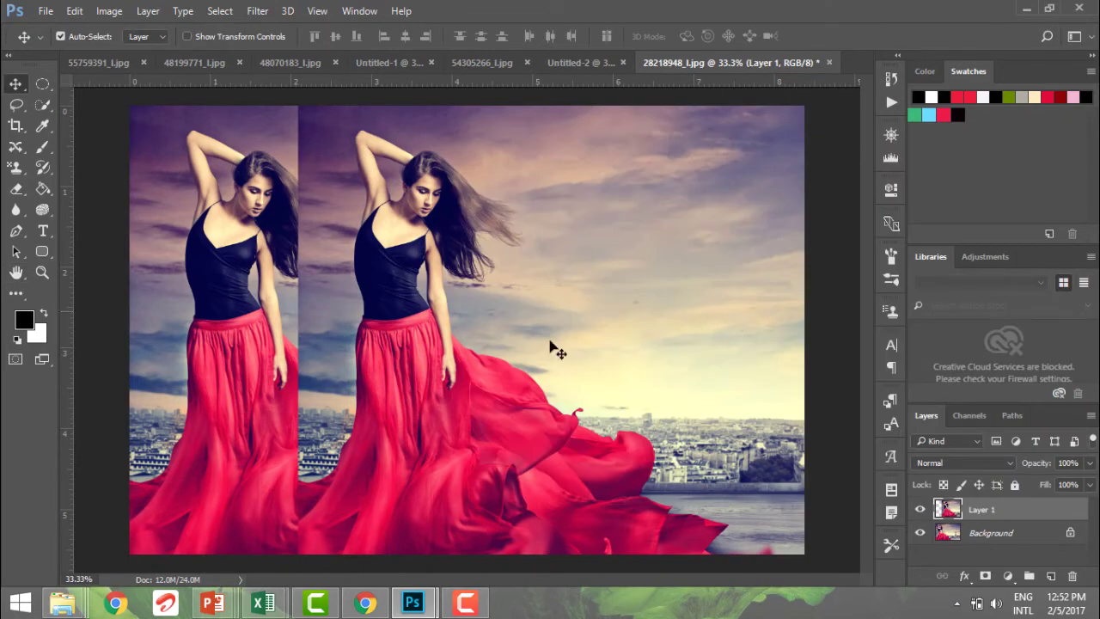
pyautogui.moveTo(346, 415)
pyautogui.mouseDown()
pyautogui.moveTo(481, 257)
pyautogui.moveTo(368, 342)
pyautogui.moveTo(310, 357)
pyautogui.moveTo(328, 409)
pyautogui.mouseUp()
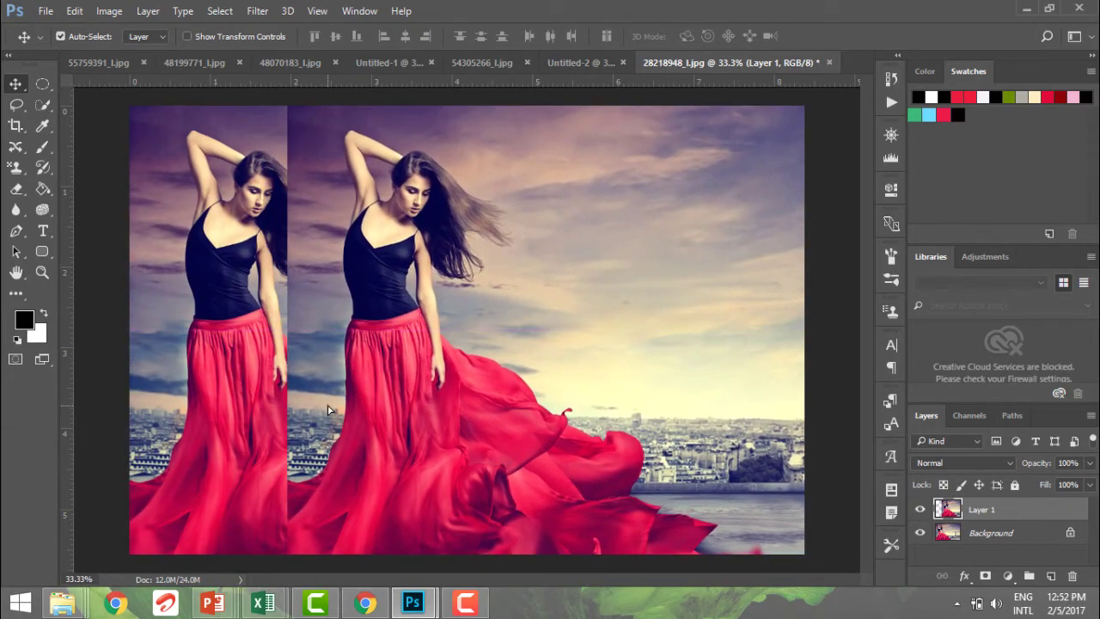
pyautogui.hotkey('ctrl', 'j')
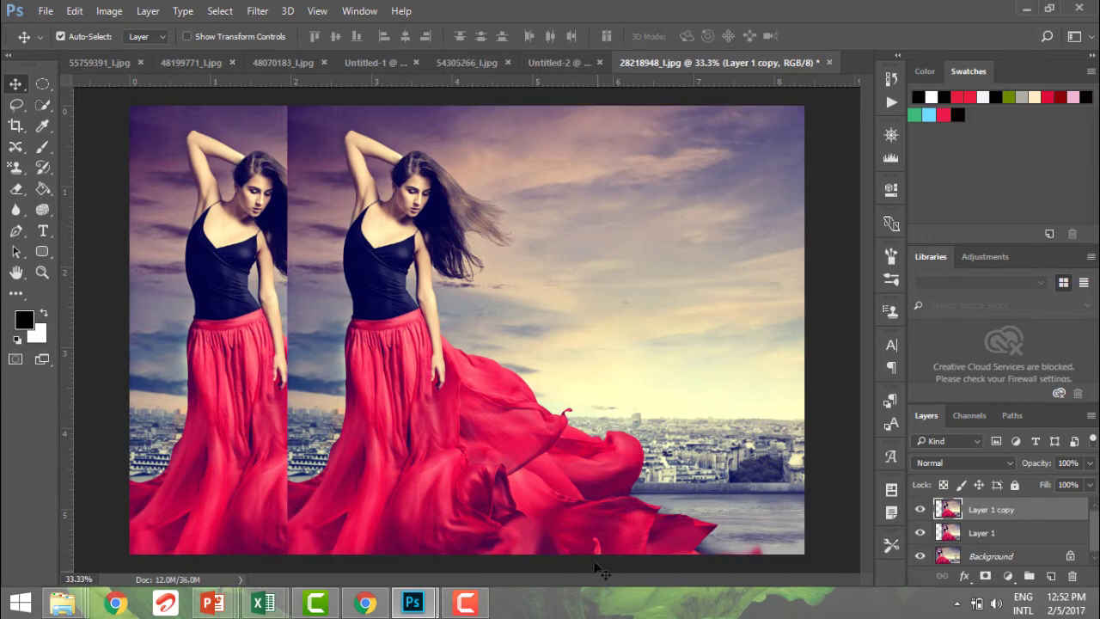
pyautogui.moveTo(551, 453); pyautogui.dragTo(726, 462)
pyautogui.moveTo(685, 352); pyautogui.dragTo(831, 364)
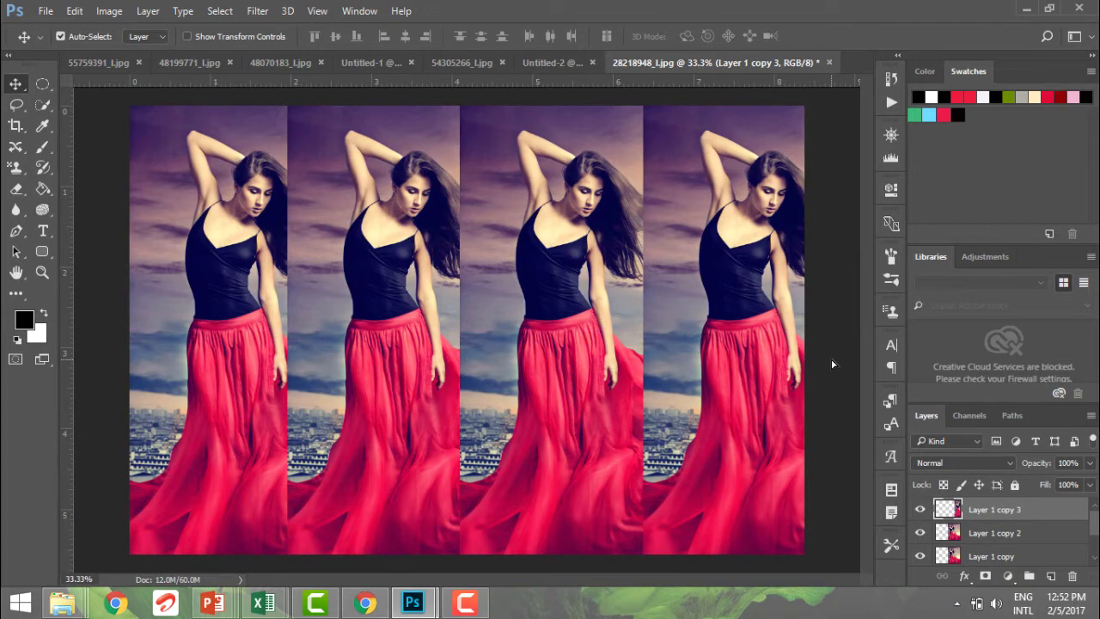
# Step: Link Layer 1 copy, copy 2 and copy 3 and apply Lock All to them
pyautogui.click(979, 535)
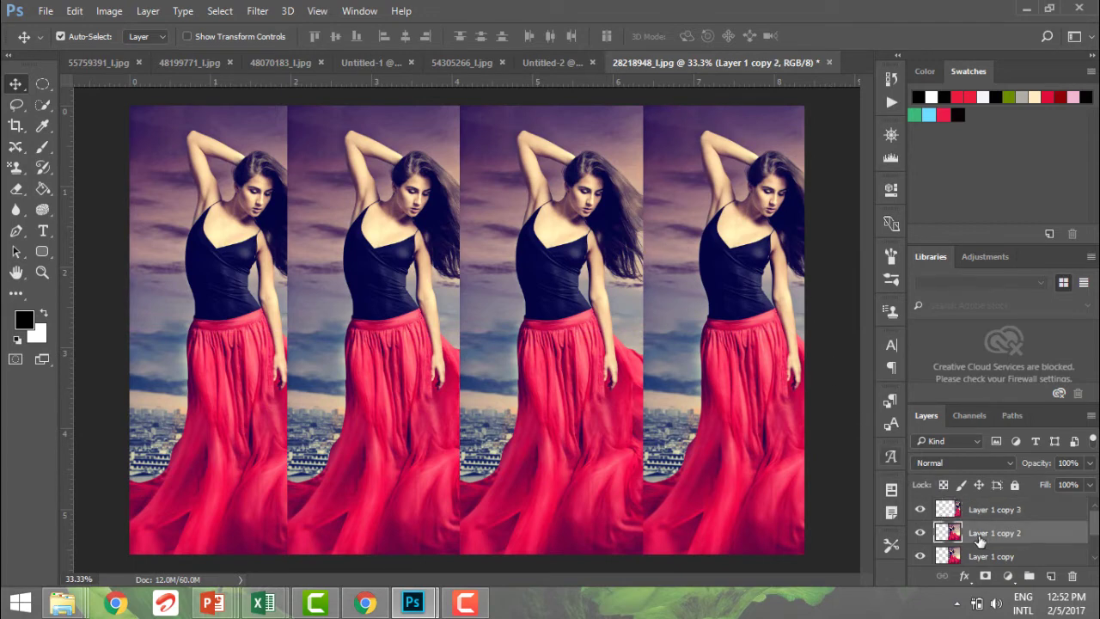
pyautogui.click(944, 486)
pyautogui.press('ctrl')
pyautogui.keyDown('ctrl'); pyautogui.click(995, 510); pyautogui.keyUp('ctrl')
pyautogui.keyDown('ctrl'); pyautogui.click(987, 559); pyautogui.keyUp('ctrl')
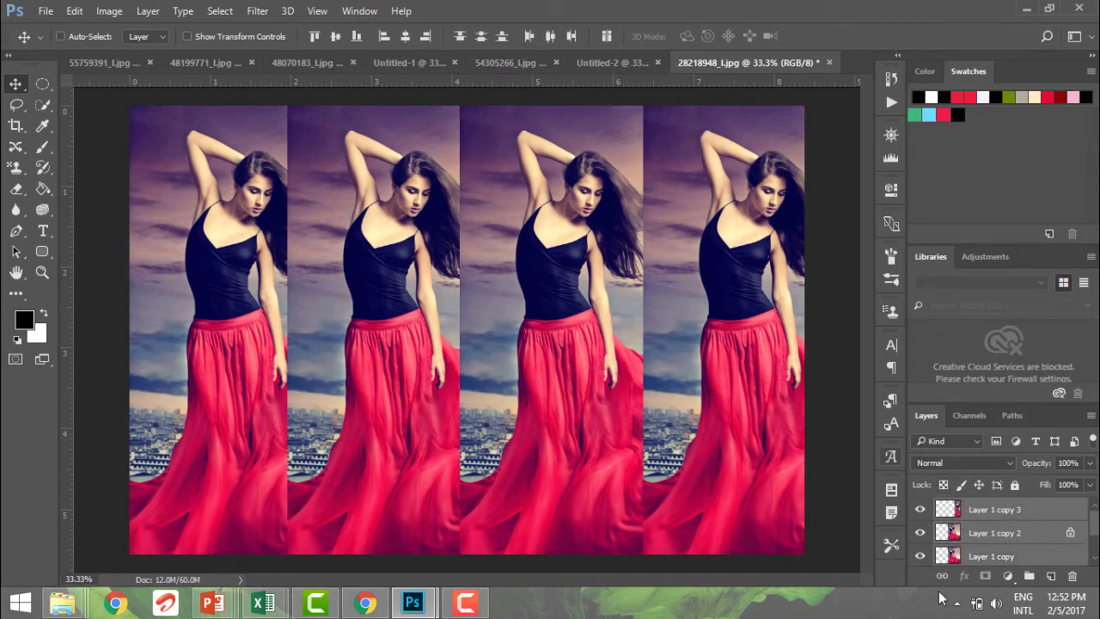
pyautogui.click(942, 575)
pyautogui.click(1014, 485)
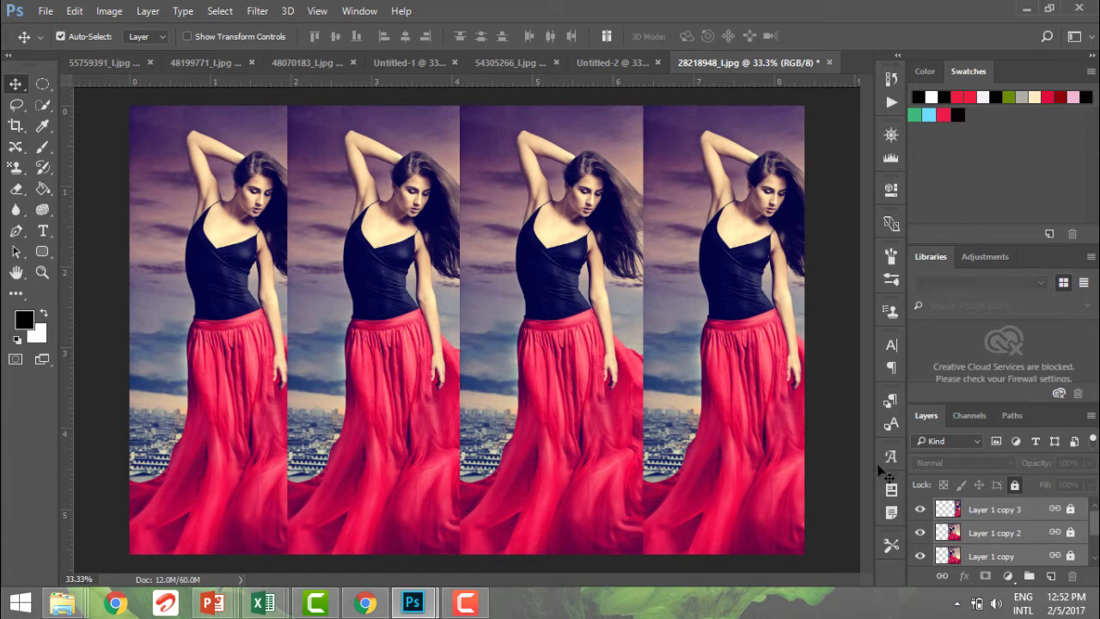
# Step: Realign the Layer 1 strip and fully lock it
pyautogui.moveTo(610, 371)
pyautogui.mouseDown()
pyautogui.moveTo(462, 363)
pyautogui.moveTo(515, 356)
pyautogui.moveTo(603, 370)
pyautogui.mouseUp()
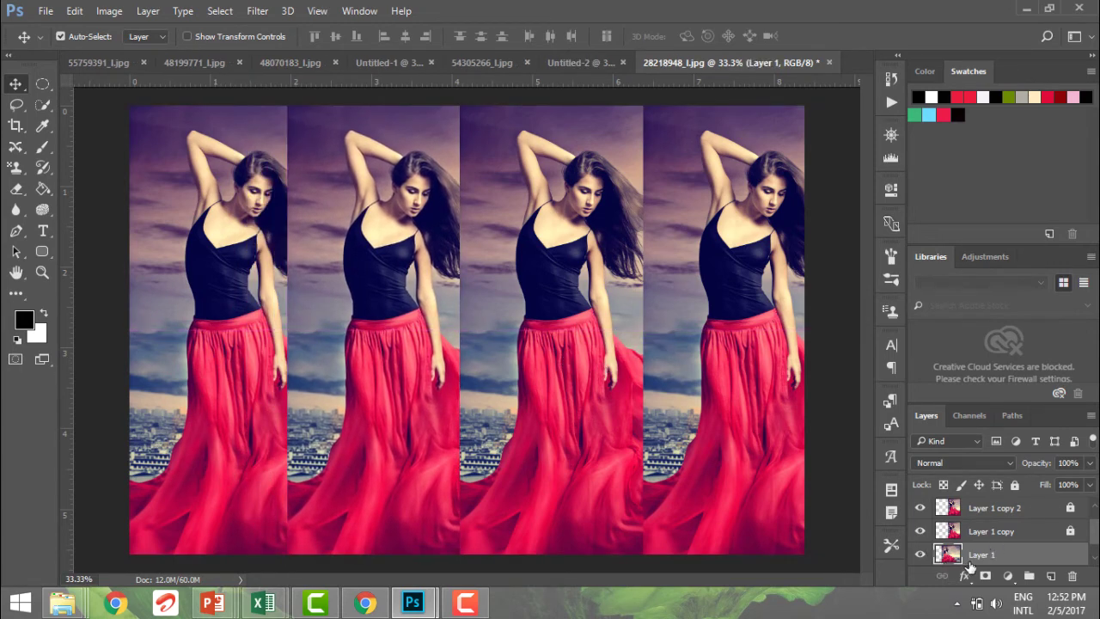
pyautogui.click(1019, 488)
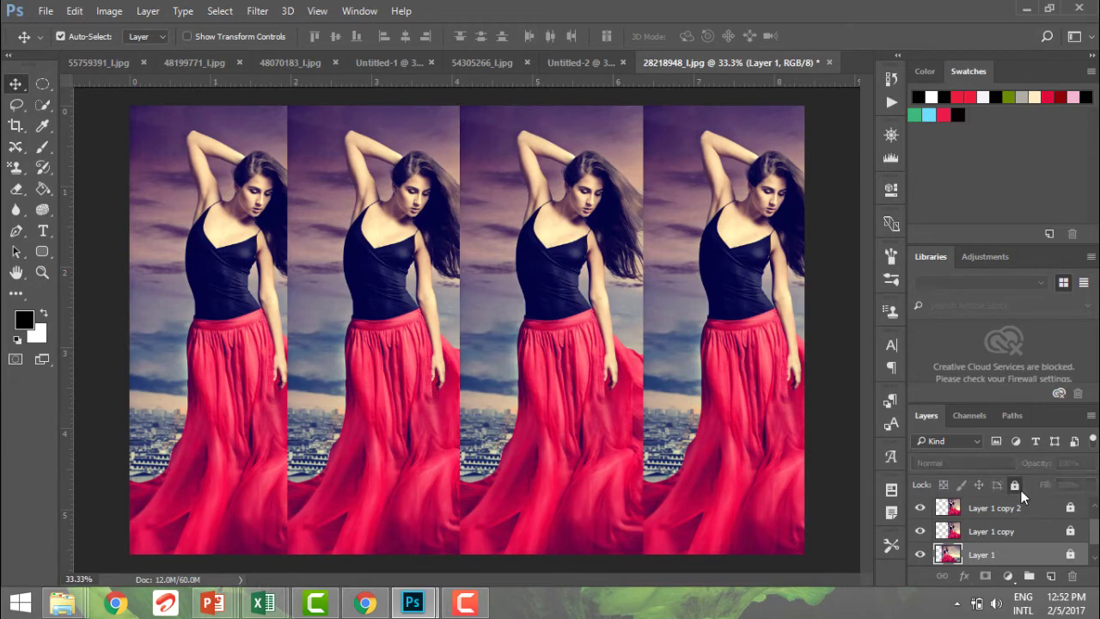
pyautogui.moveTo(586, 398); pyautogui.dragTo(291, 412)
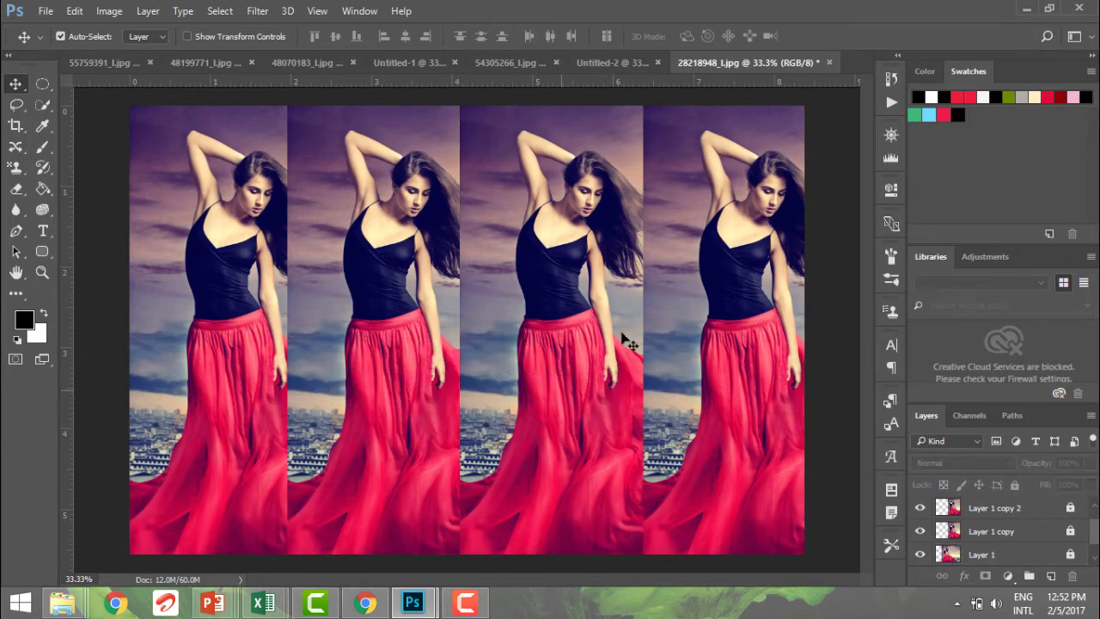
# Step: On a new layer, type black 'PARIS' at 180.88 pt and commit it as a type layer
pyautogui.hotkey('ctrl', 'shift', 'n')
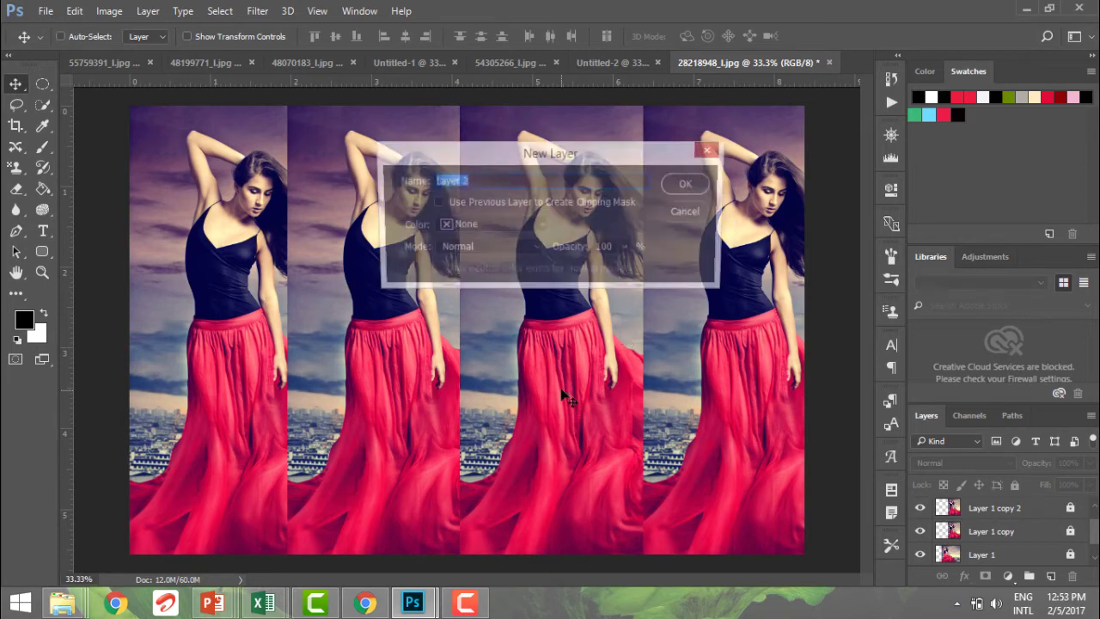
pyautogui.press('Return')
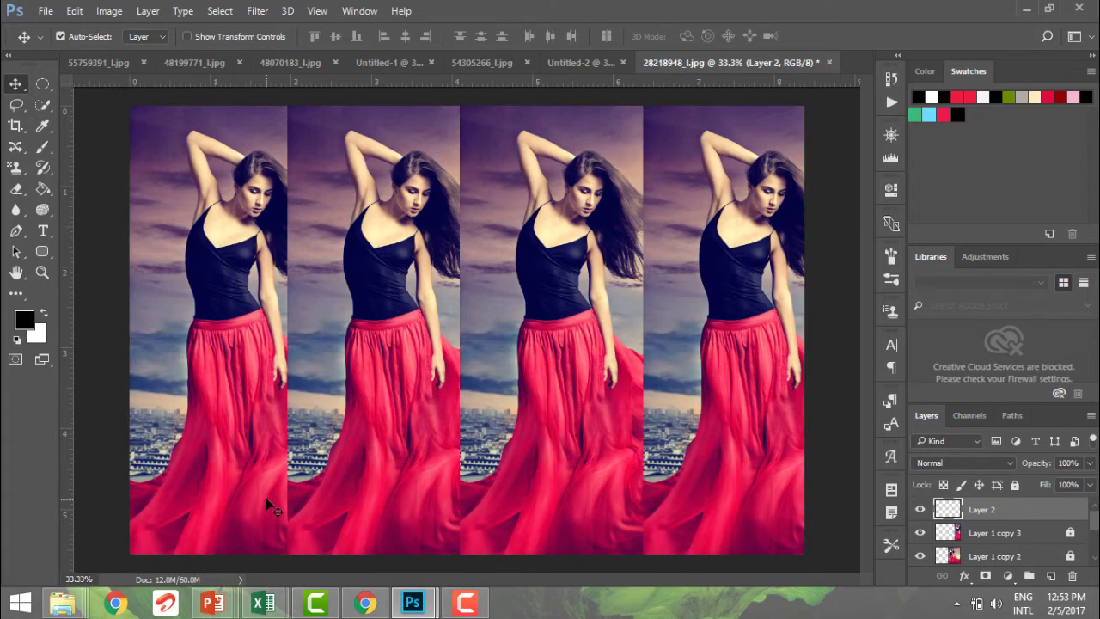
pyautogui.press('t')
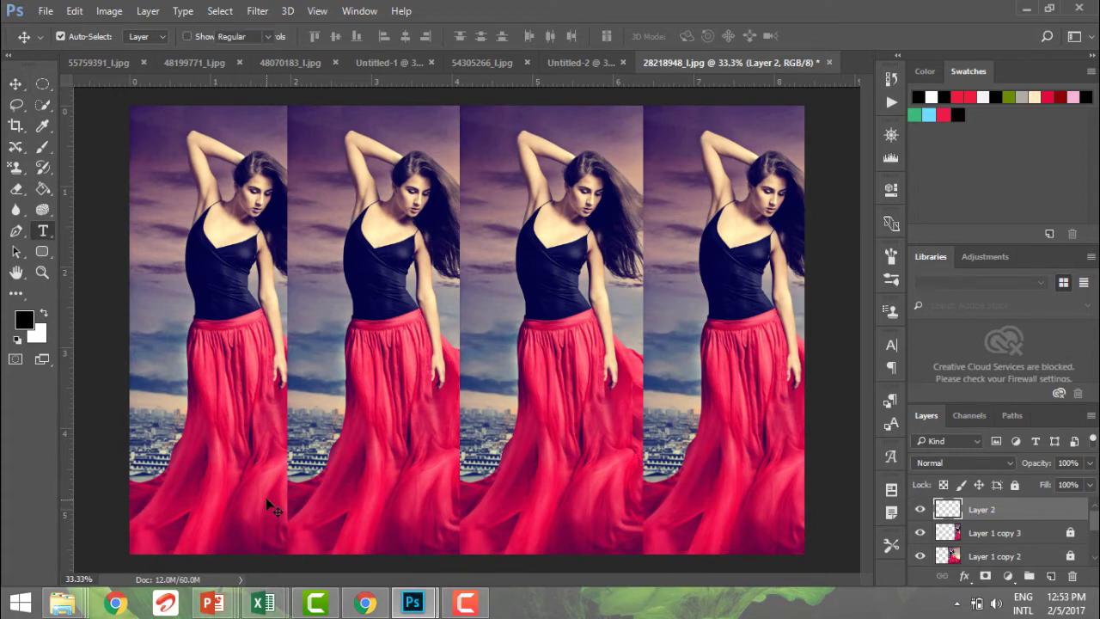
pyautogui.click(265, 496)
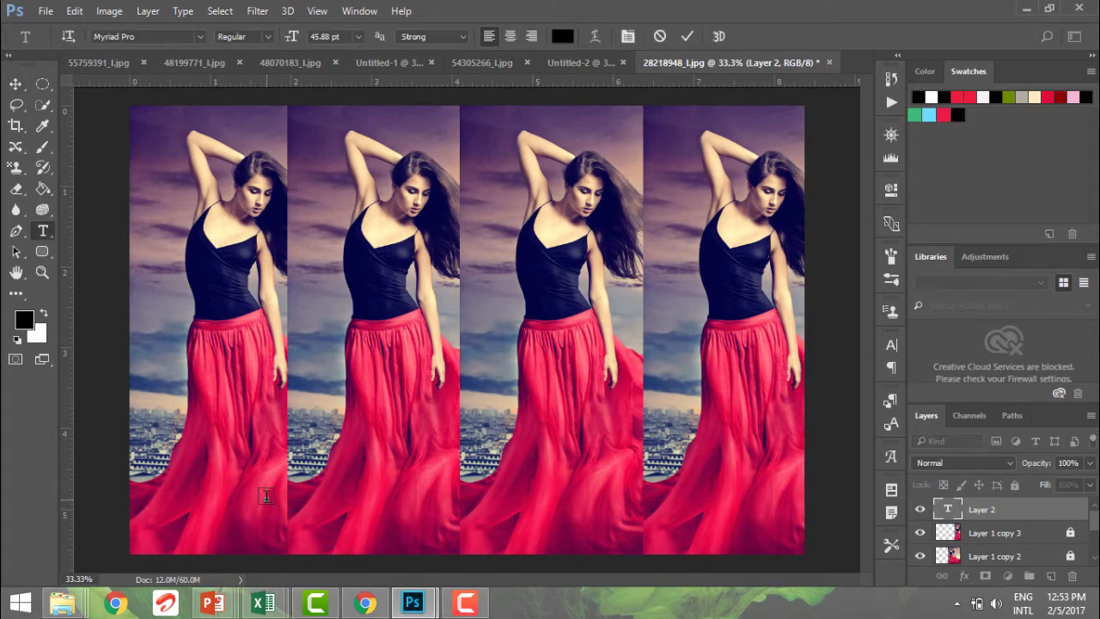
pyautogui.write('PARIS')
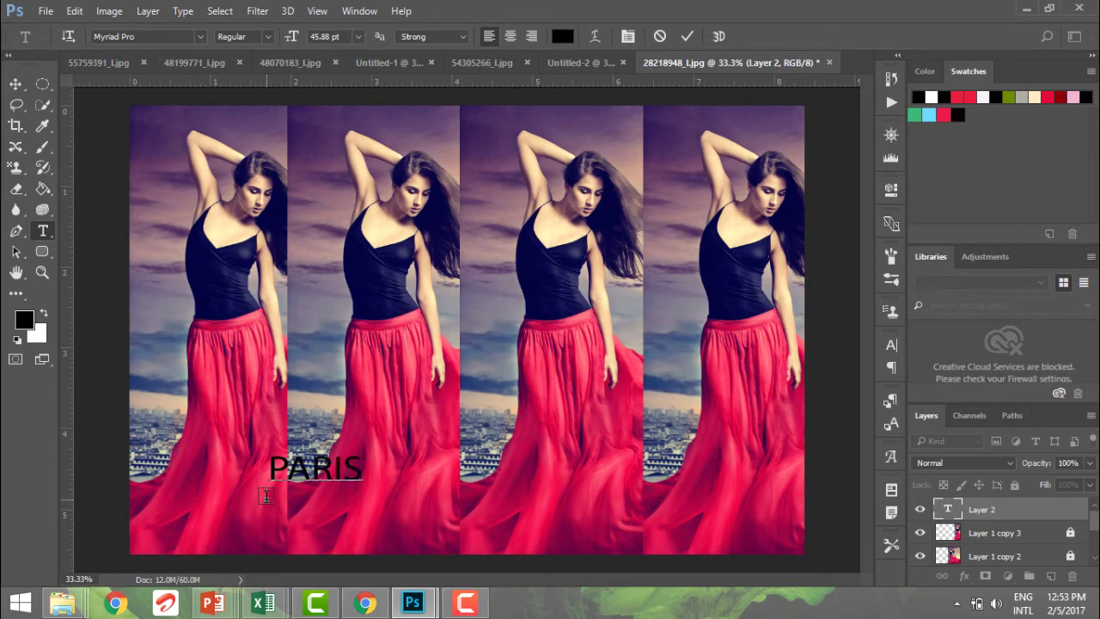
pyautogui.hotkey('ctrl', 'a')
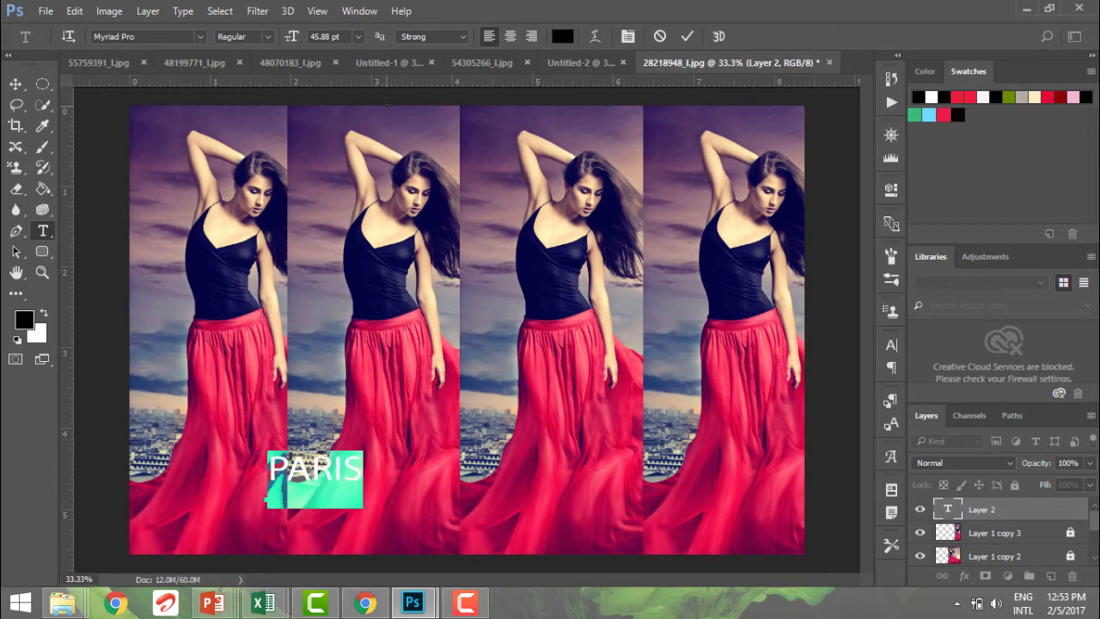
pyautogui.moveTo(293, 36); pyautogui.dragTo(401, 36)
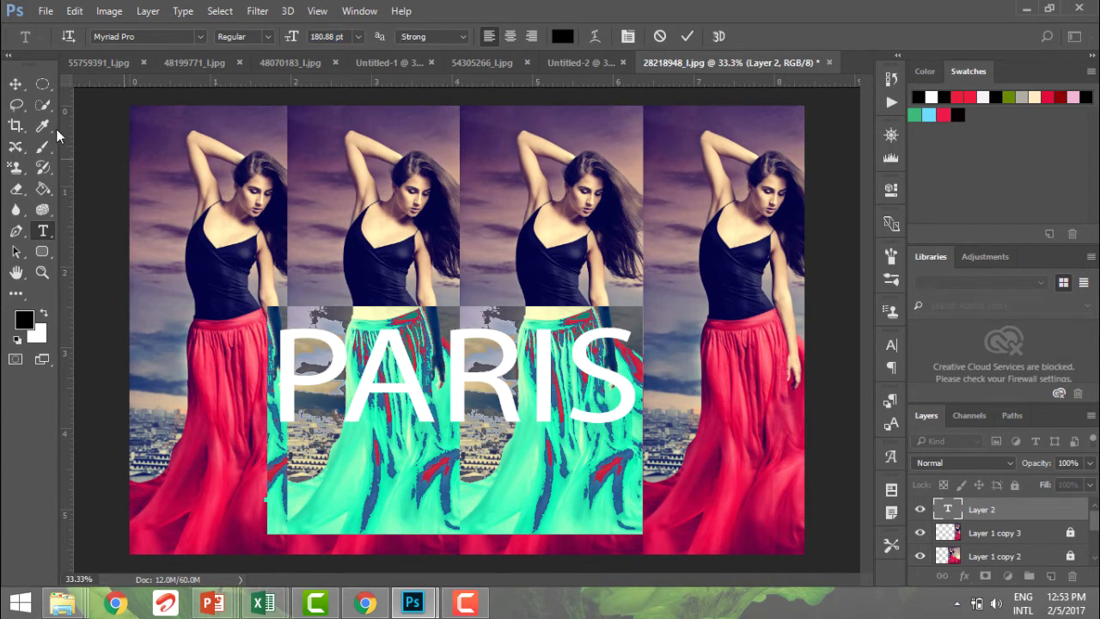
pyautogui.click(15, 83)
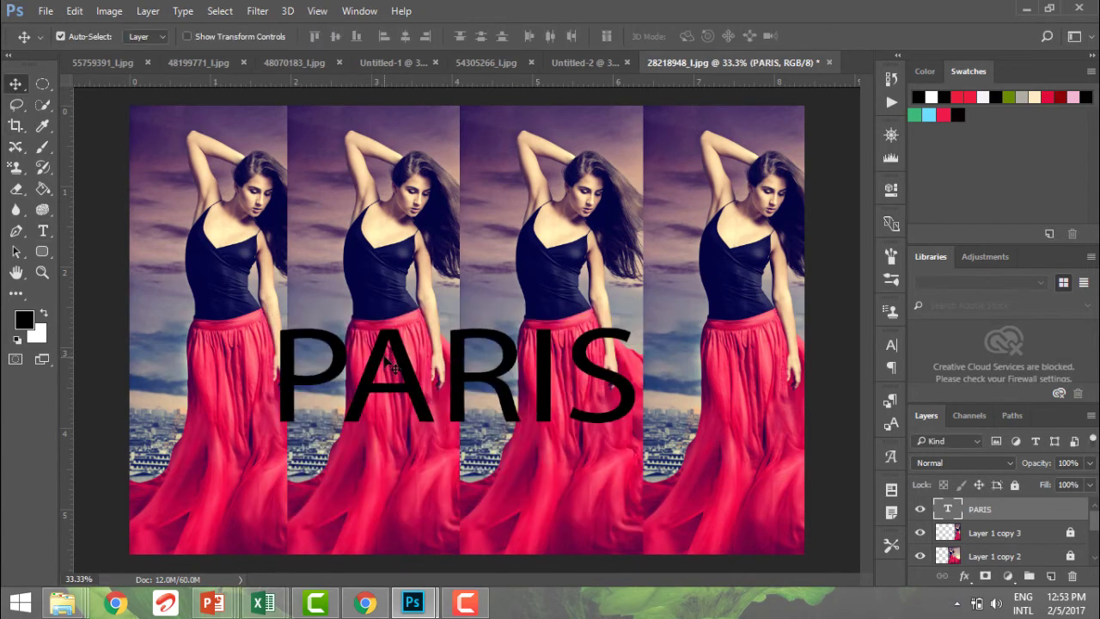
# Step: Move the PARIS text down and right so it sits centred over the four strips
pyautogui.moveTo(387, 362); pyautogui.dragTo(422, 414)
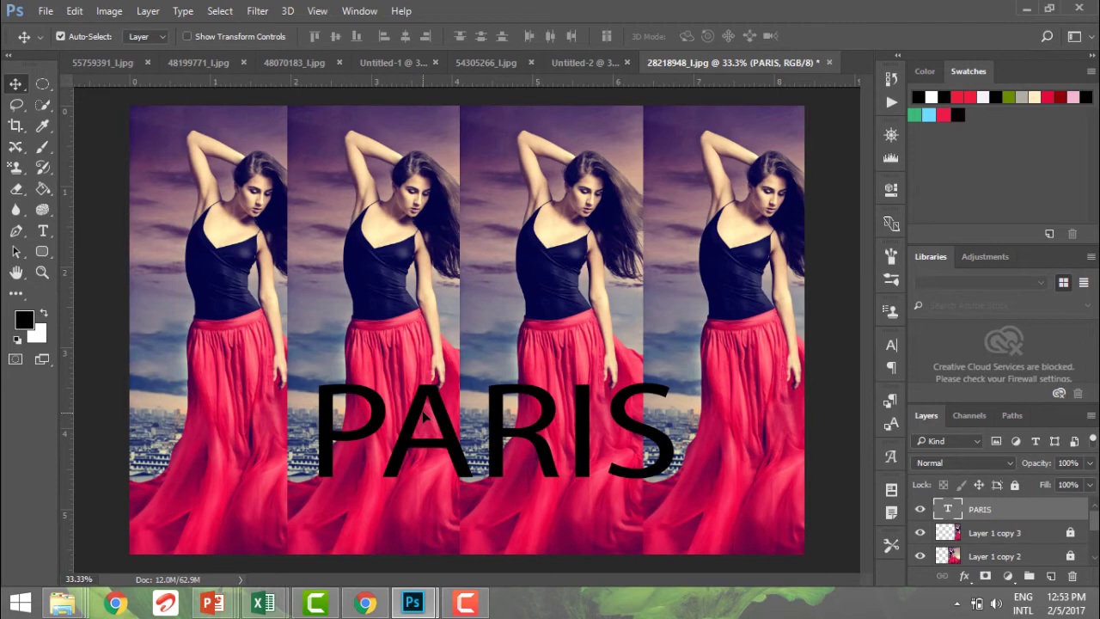
pyautogui.moveTo(423, 416); pyautogui.dragTo(407, 400)
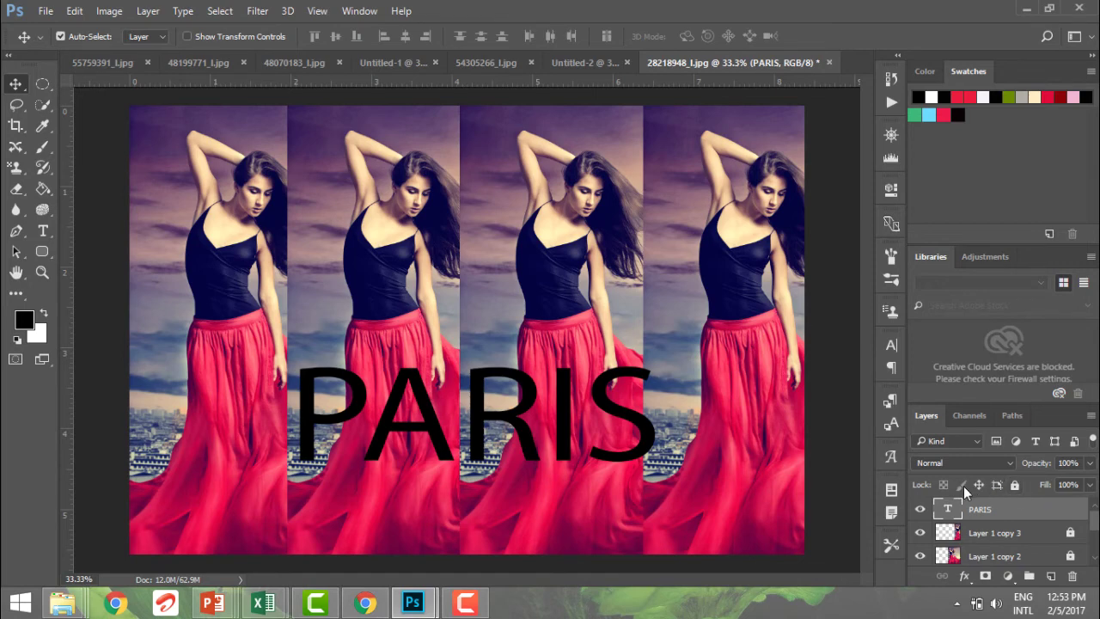
# Step: Turn off Lock All on the Layer 1 copy 3 strip
pyautogui.click(963, 537)
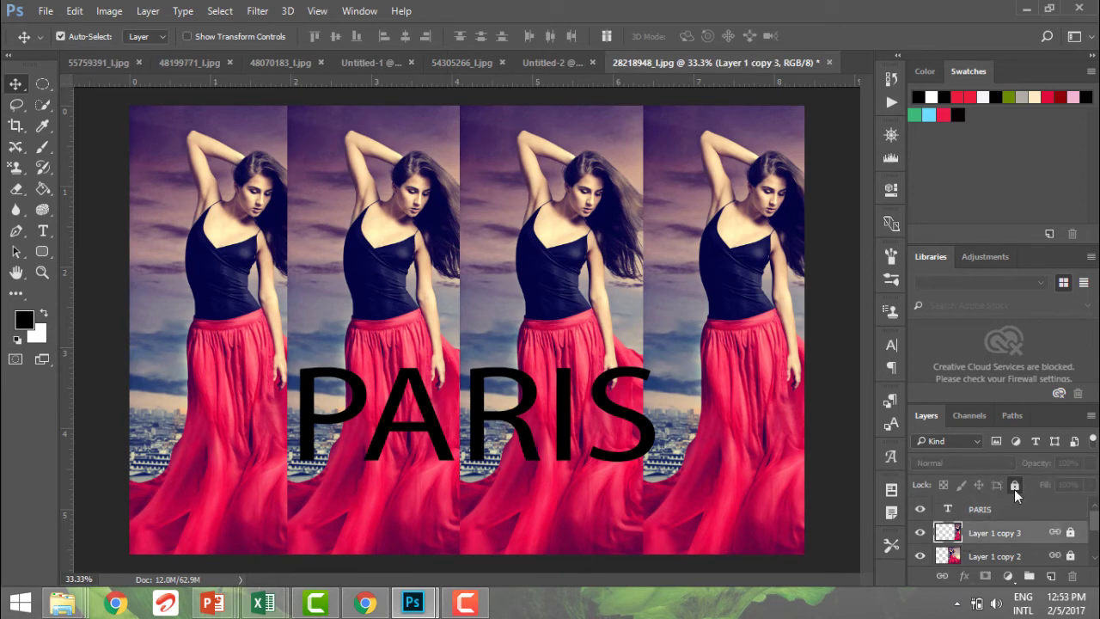
pyautogui.click(1014, 487)
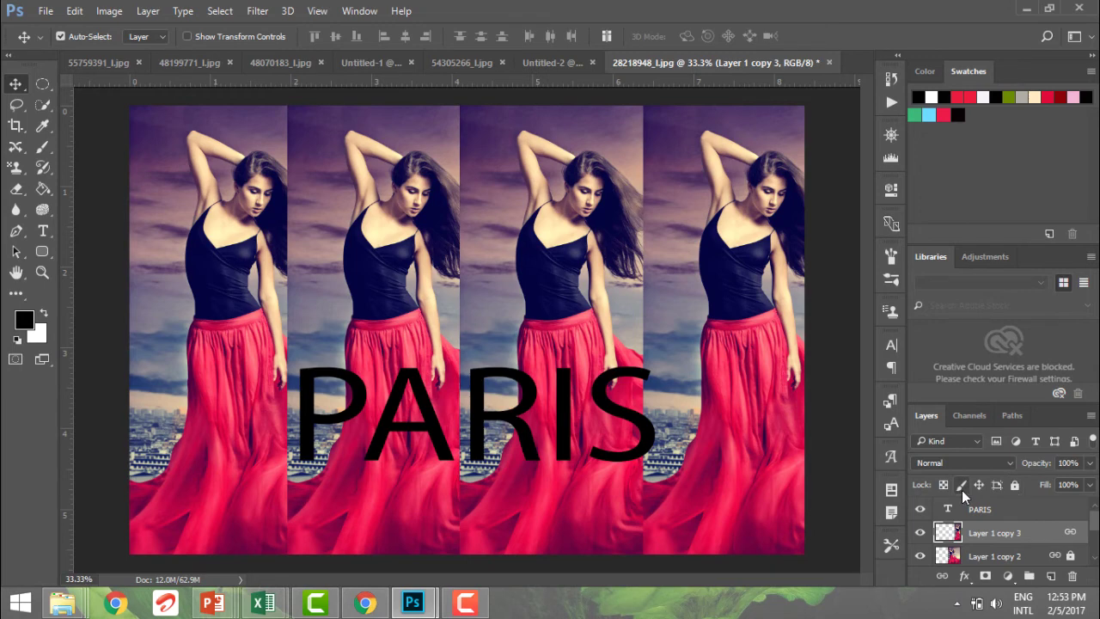